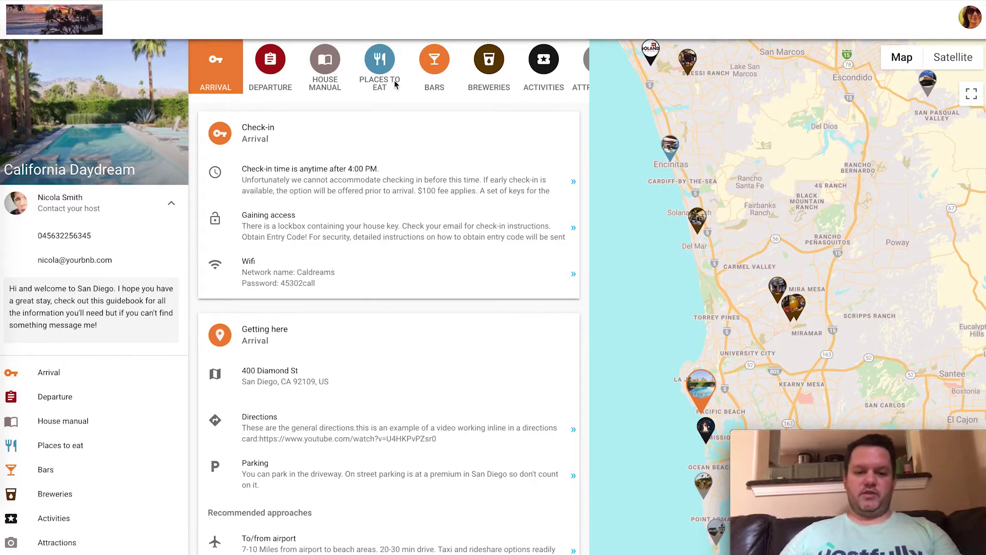
scroll(363, 75, right, 3)
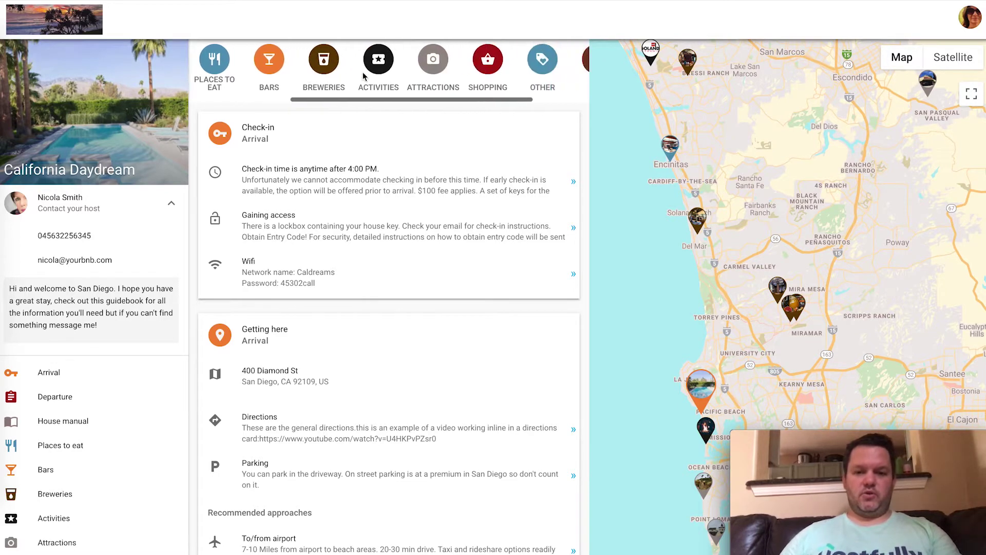
scroll(362, 75, right, 2)
scroll(363, 75, left, 5)
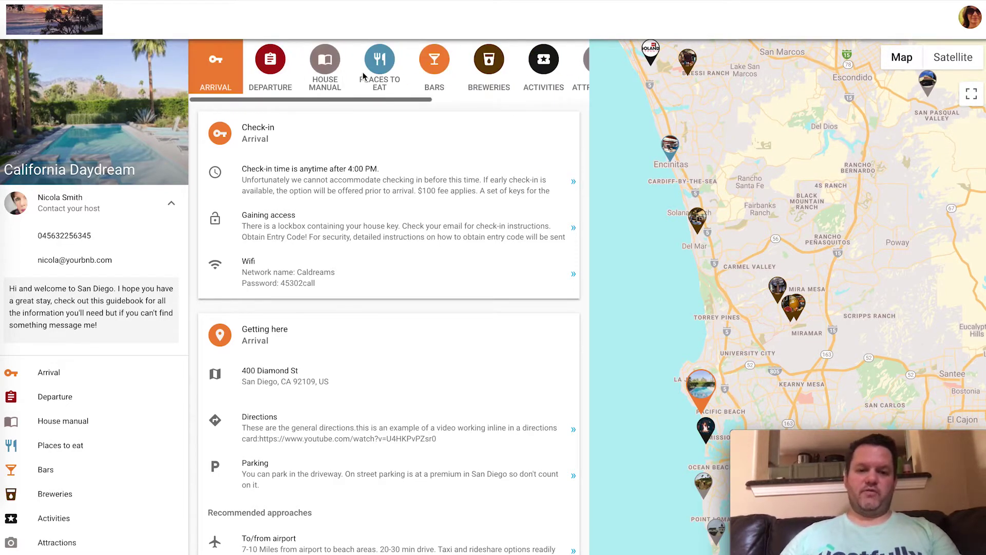
scroll(334, 67, right, 5)
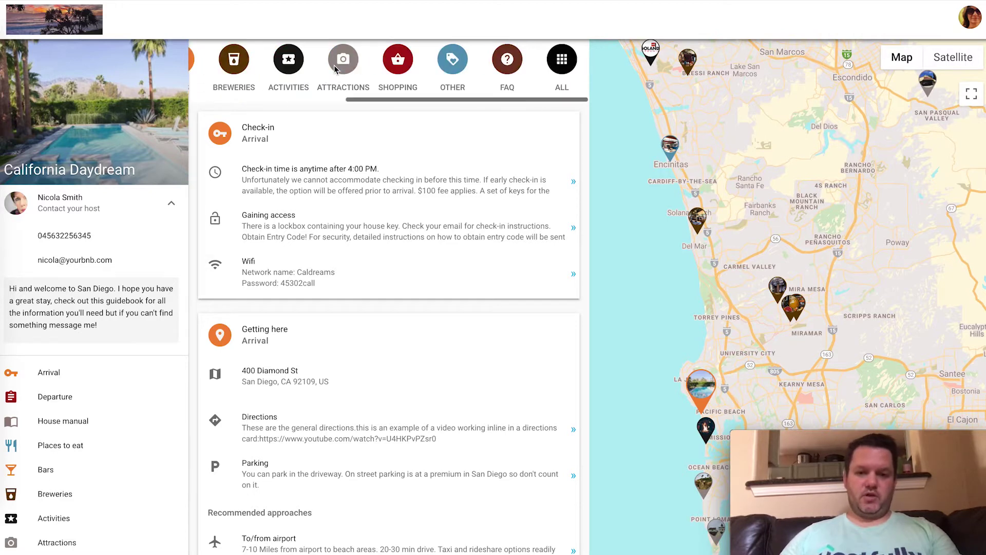
scroll(334, 66, left, 2)
scroll(330, 67, left, 1)
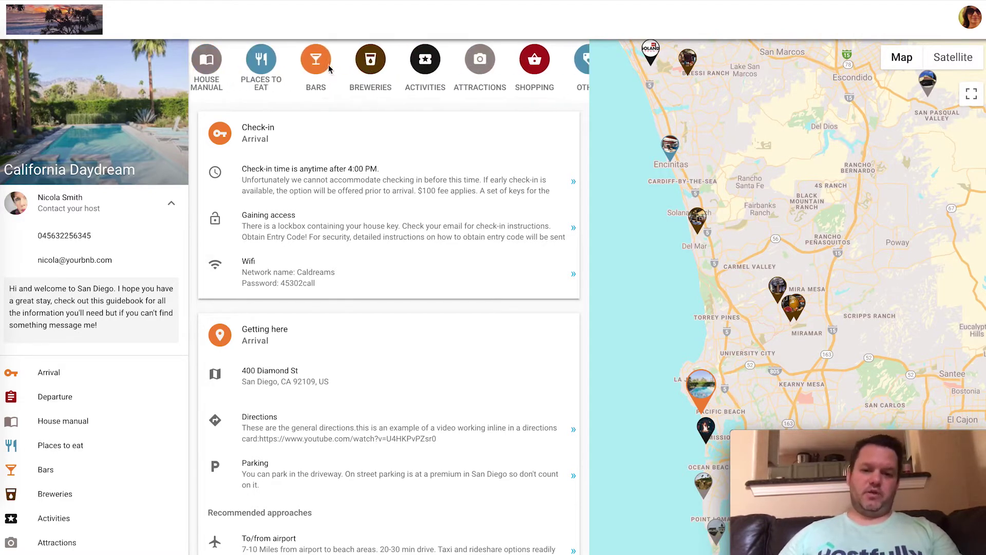
scroll(330, 68, left, 2)
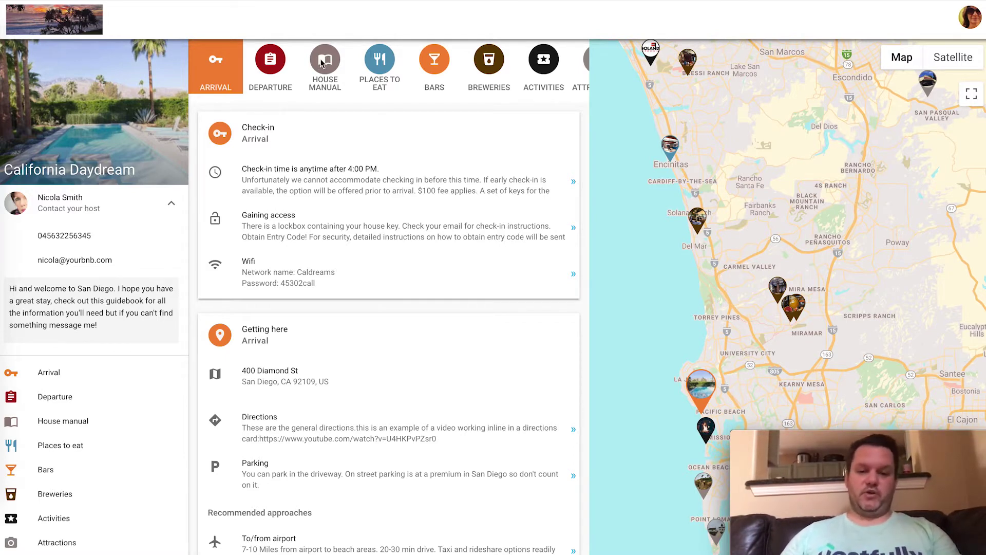
scroll(332, 66, right, 5)
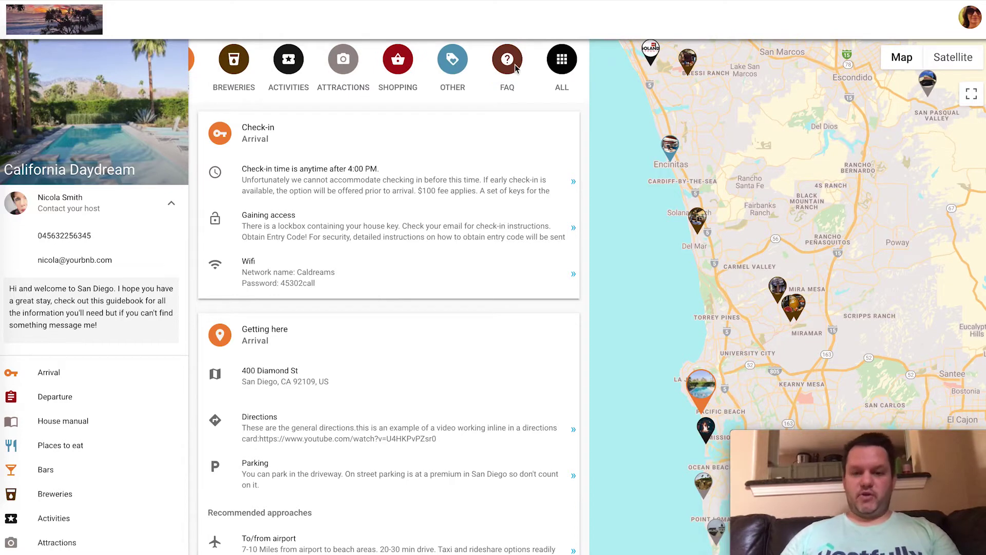
- View the FAQ cards of the California Daydream guidebook
click(508, 64)
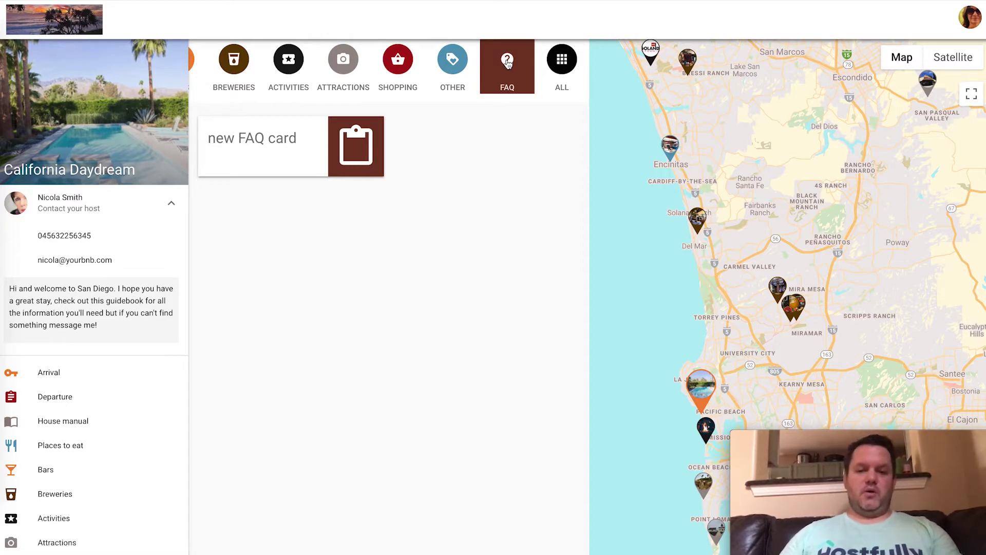
scroll(508, 64, left, 3)
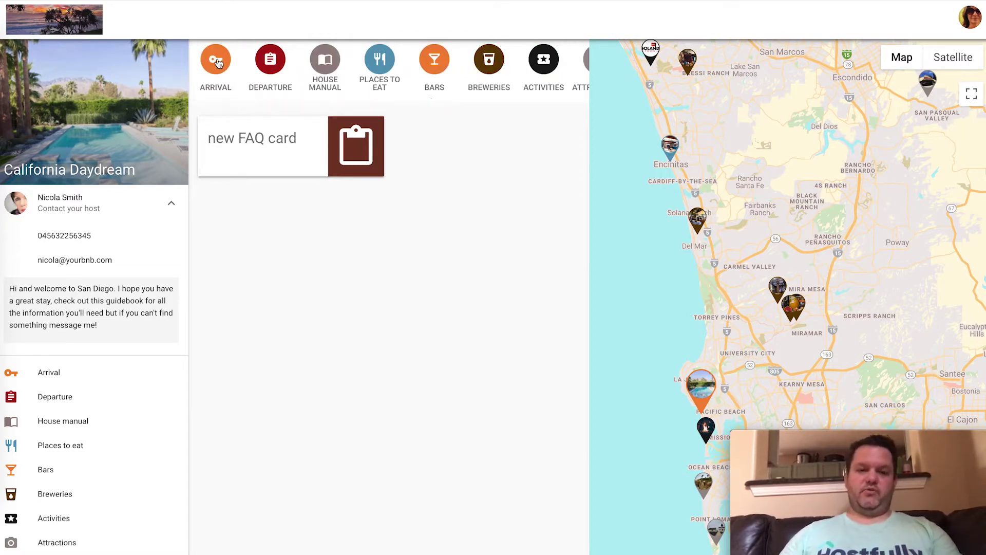
scroll(495, 54, right, 3)
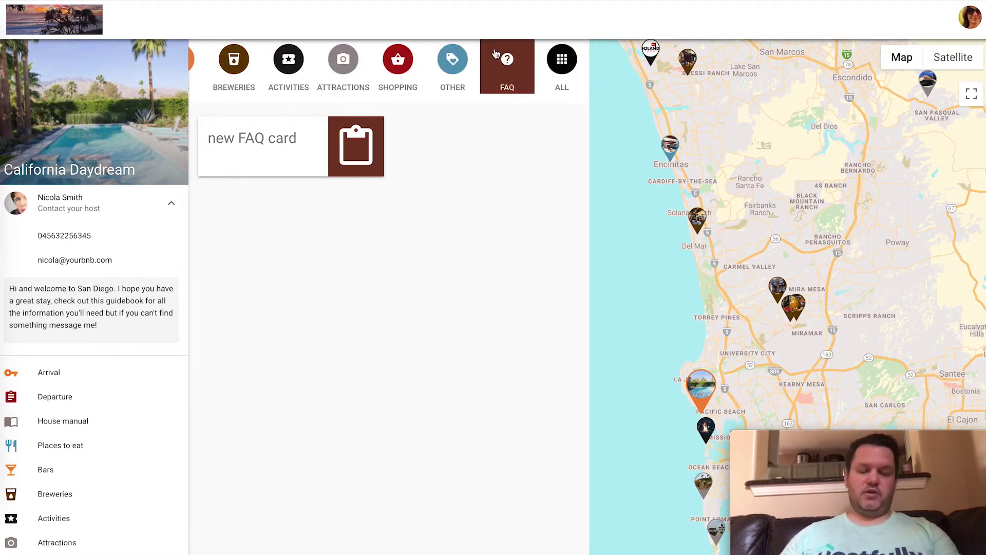
scroll(456, 70, left, 3)
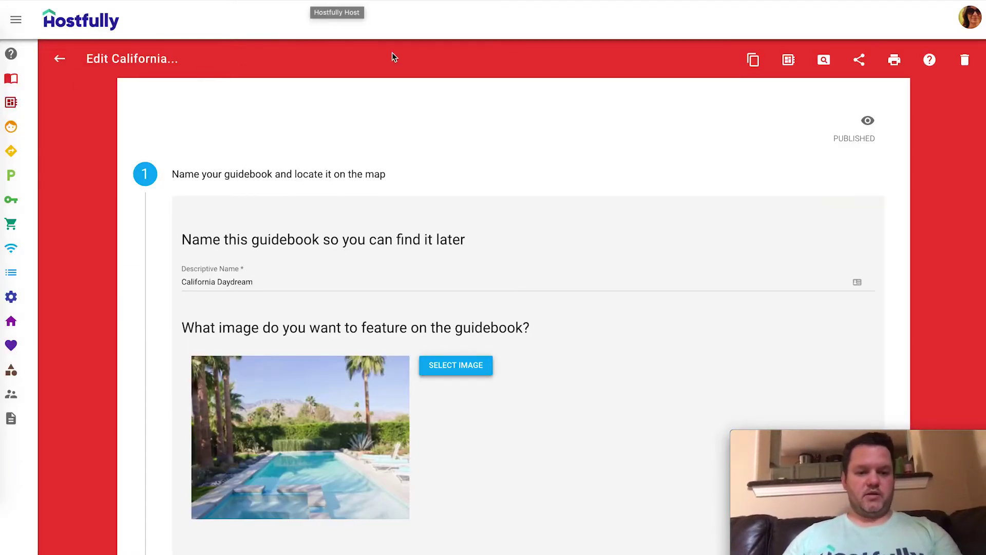
scroll(392, 54, down, 2)
scroll(392, 54, down, 4)
scroll(392, 54, down, 4)
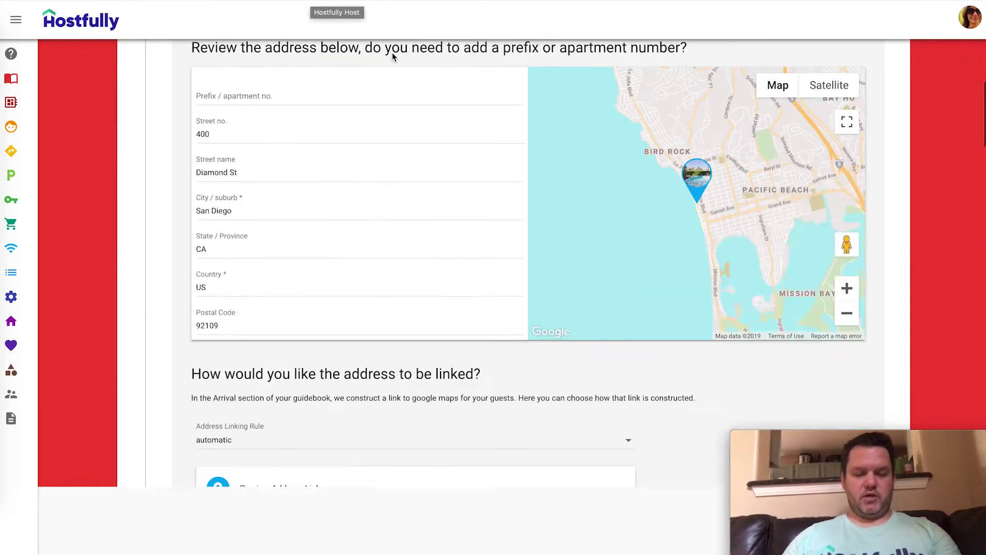
scroll(393, 56, down, 5)
scroll(393, 55, down, 1)
scroll(392, 56, down, 7)
scroll(392, 56, down, 2)
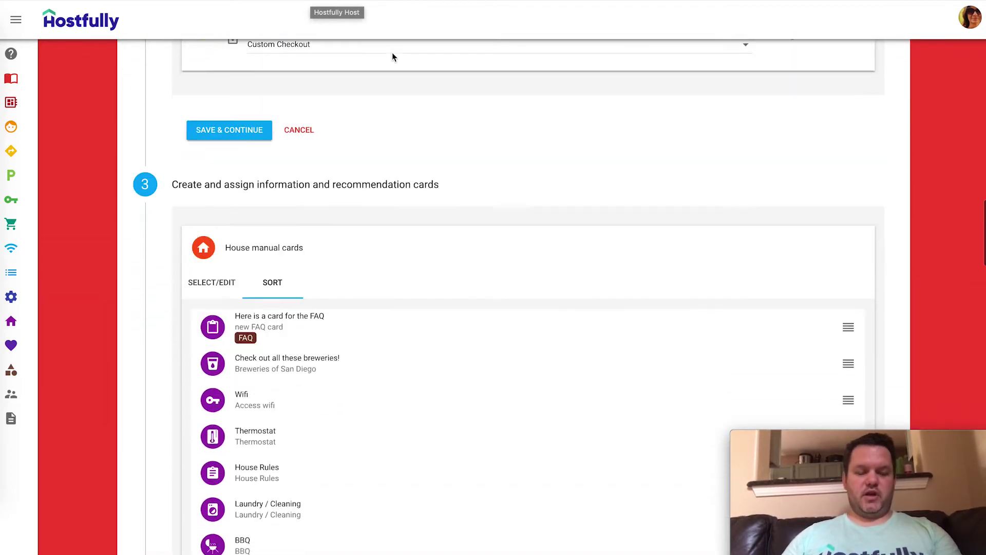
scroll(392, 57, down, 5)
scroll(392, 57, down, 10)
scroll(394, 57, down, 7)
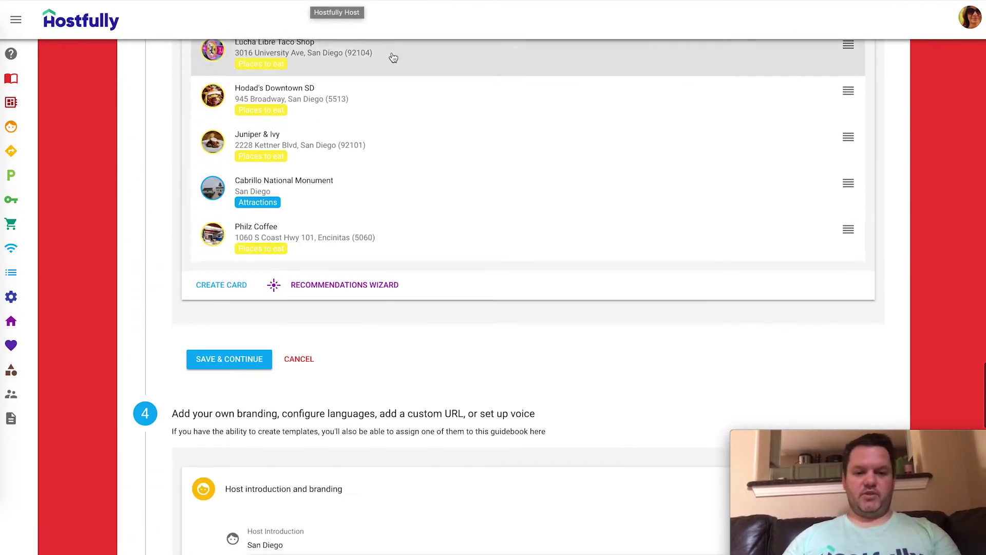
scroll(392, 55, down, 5)
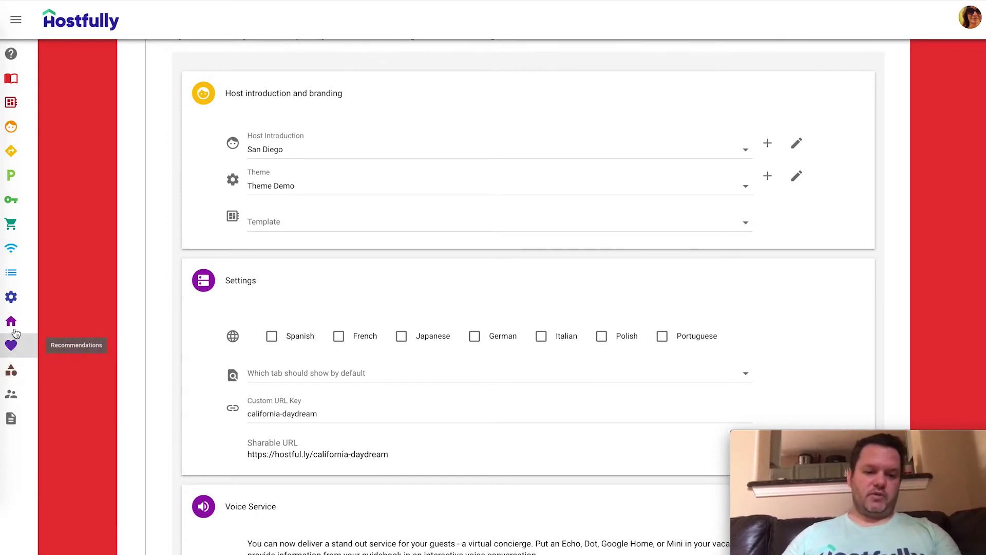
click(11, 297)
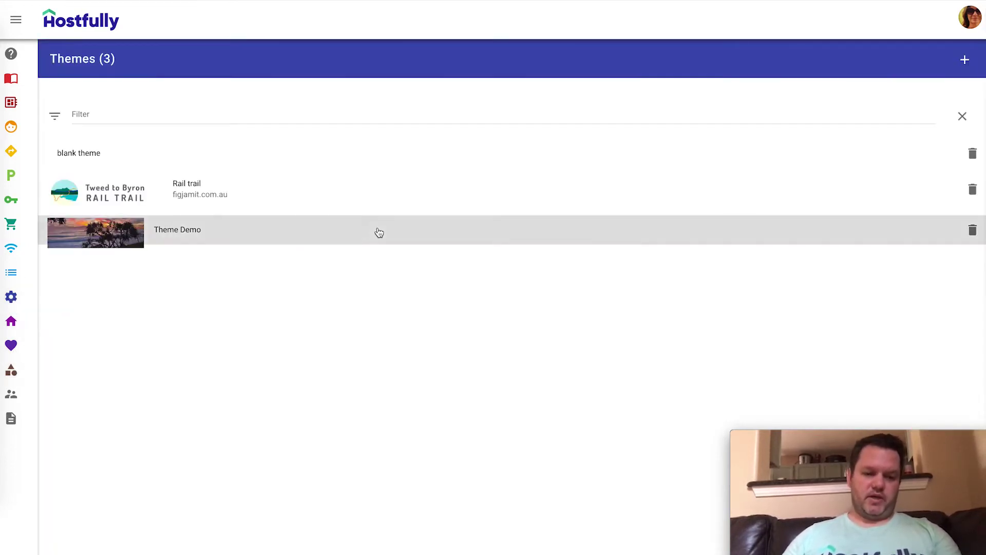
- Enter the Theme Demo theme's settings and check its name field reads 'Theme Demo'
click(281, 240)
scroll(676, 169, down, 4)
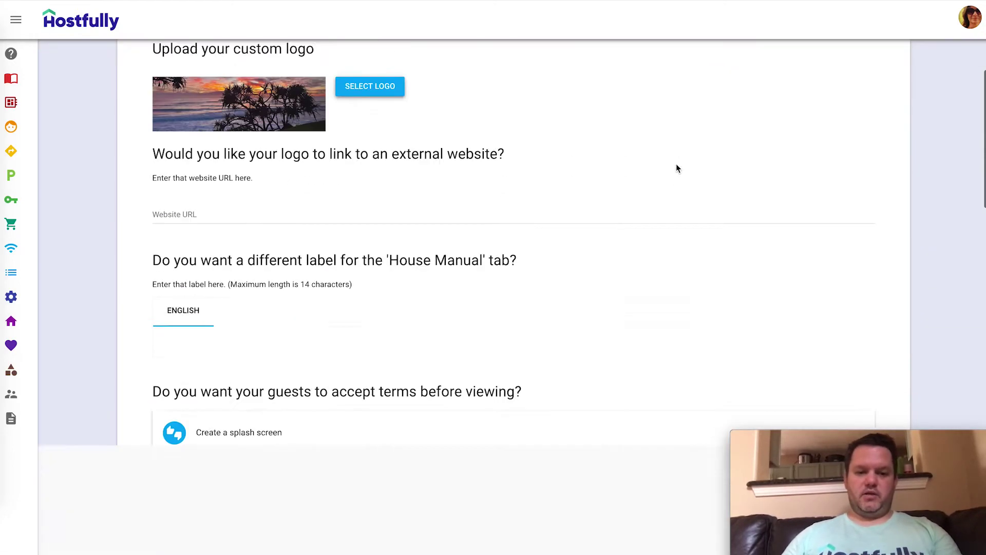
scroll(677, 168, down, 1)
scroll(677, 168, down, 4)
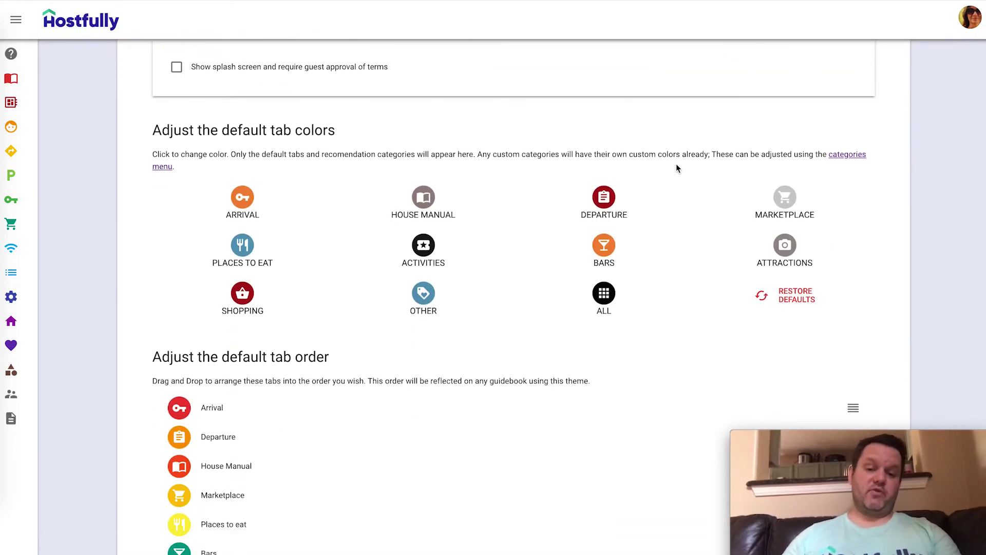
scroll(677, 169, down, 4)
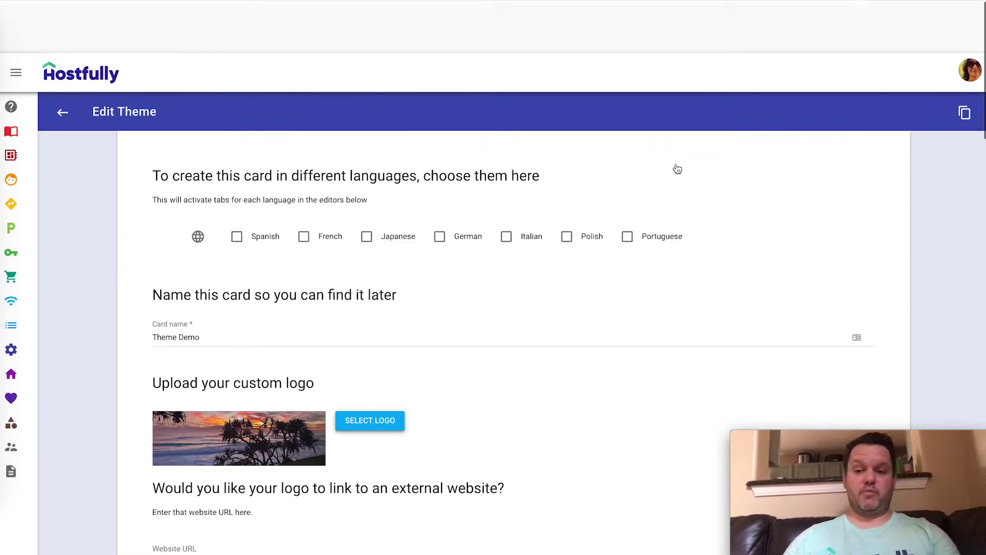
scroll(677, 168, down, 1)
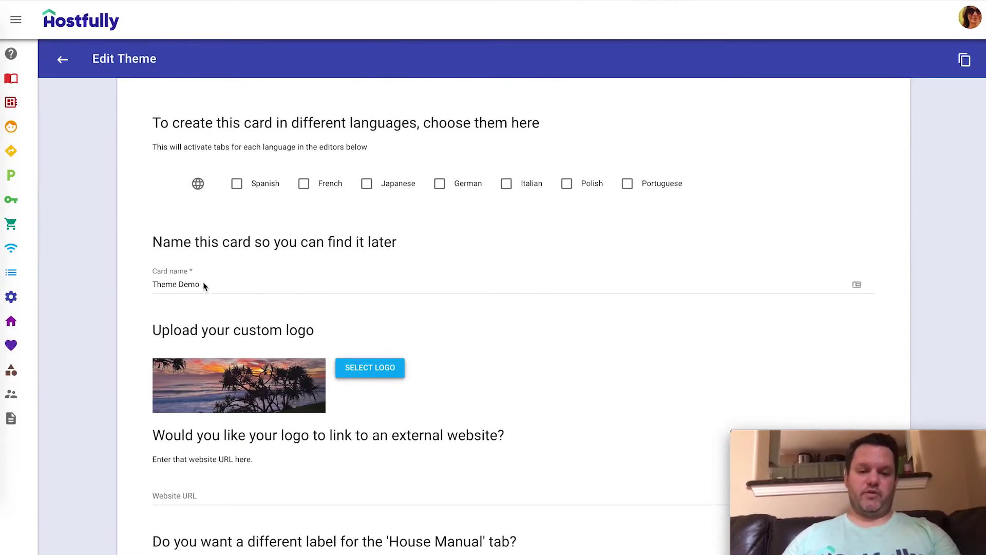
drag(208, 283, 124, 271)
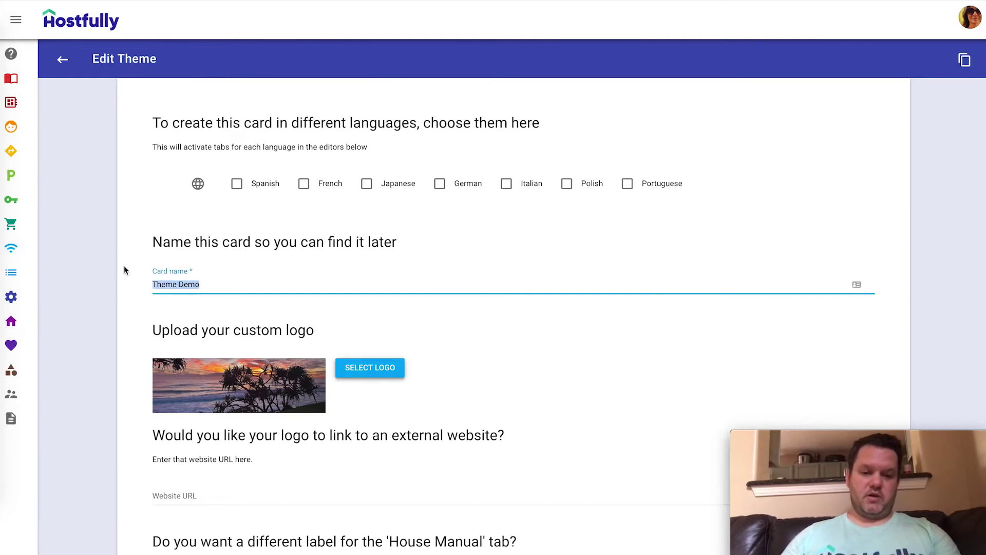
click(234, 285)
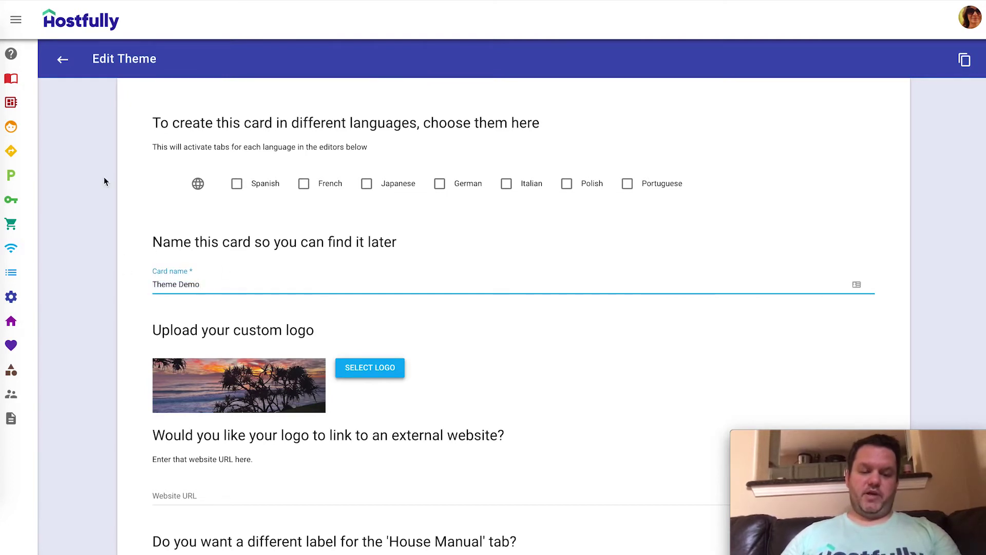
scroll(104, 182, down, 1)
scroll(104, 182, down, 2)
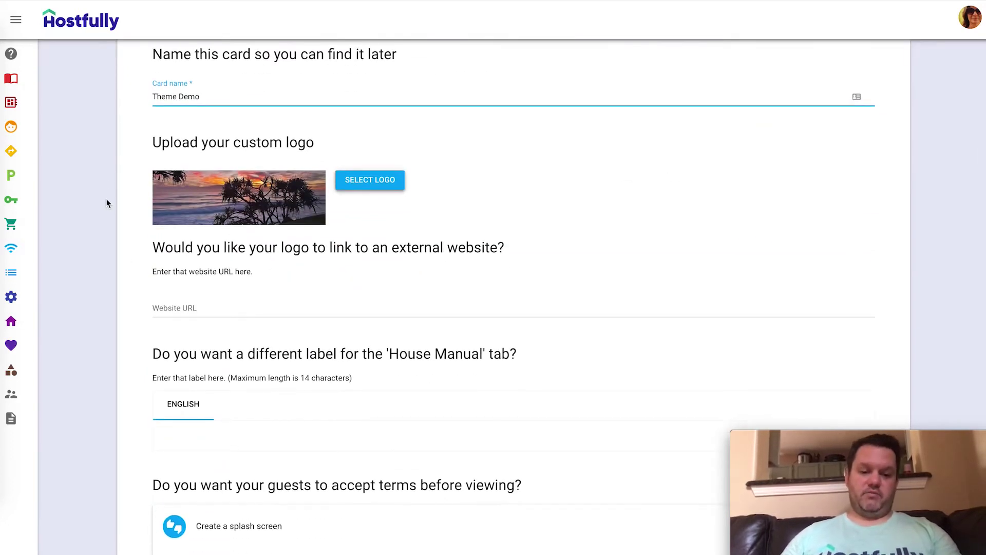
scroll(107, 203, down, 4)
scroll(106, 203, down, 3)
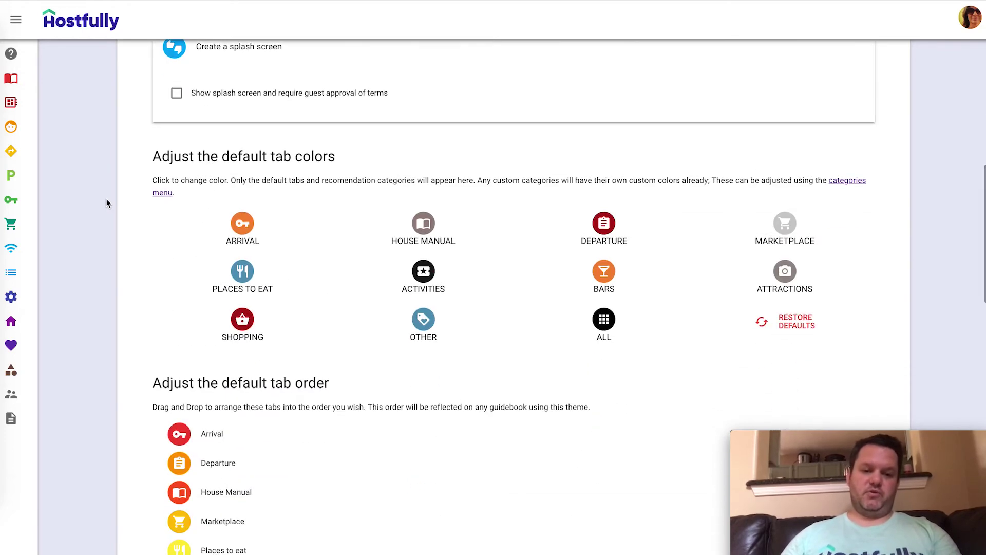
scroll(108, 202, down, 3)
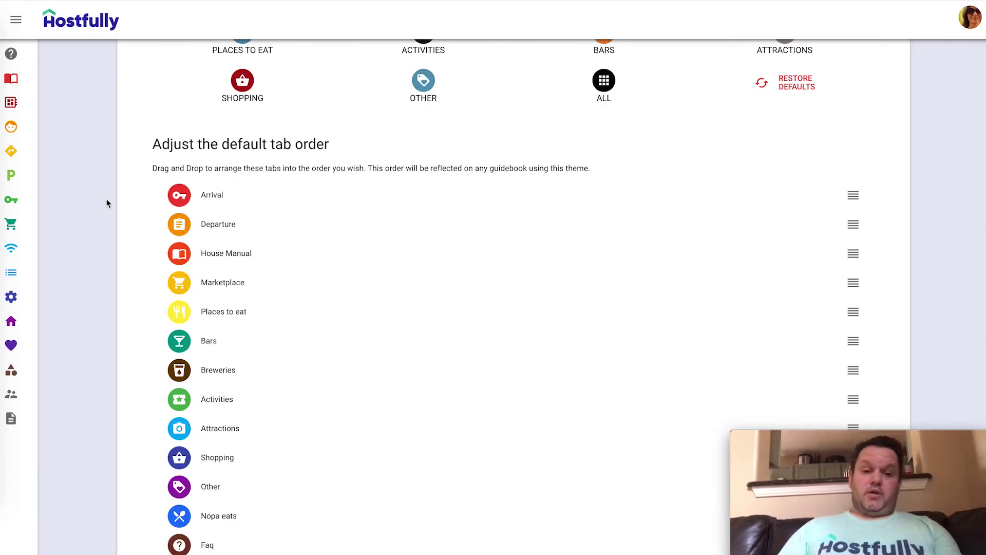
scroll(106, 199, down, 1)
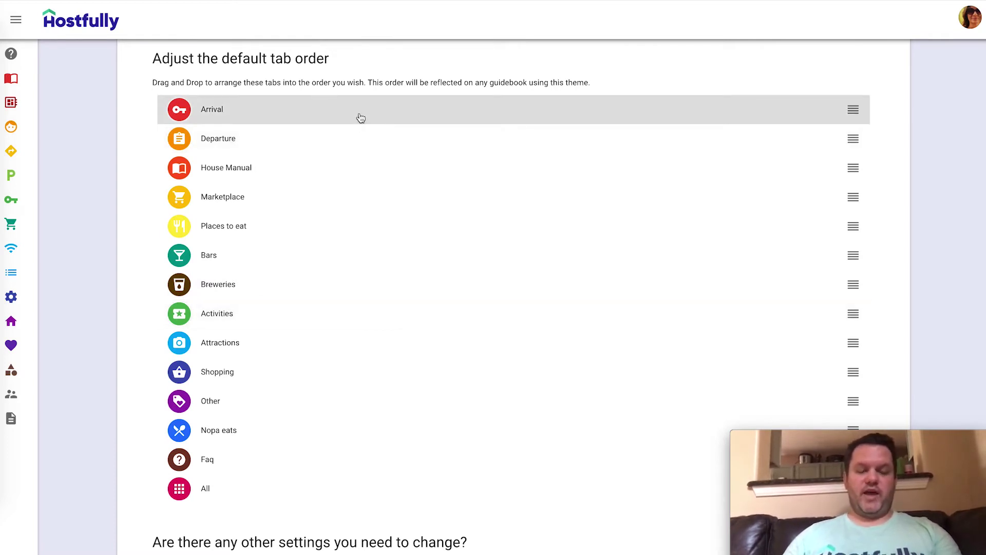
- Move Arrival and then Departure below All at the end of the tab order and save the card
mouse_move(415, 117)
mouse_down()
mouse_move(449, 516)
mouse_move(436, 496)
mouse_up()
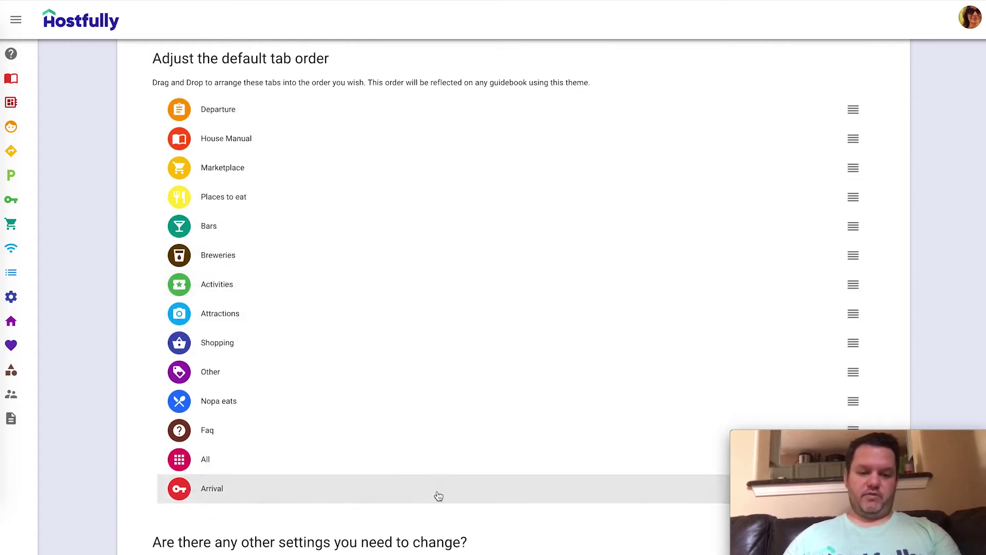
mouse_move(337, 108)
mouse_down()
mouse_move(349, 343)
mouse_move(337, 485)
mouse_up()
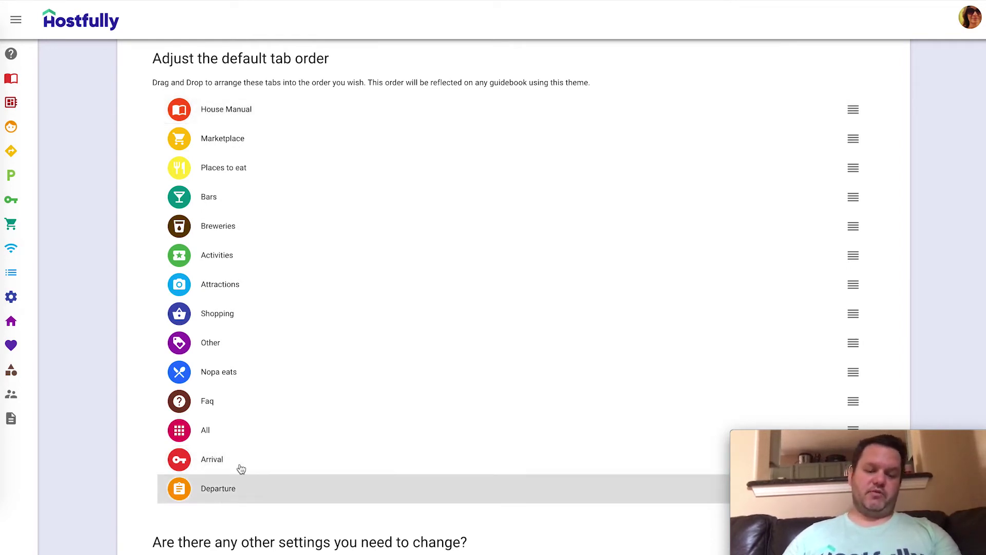
scroll(101, 221, down, 10)
scroll(221, 429, down, 10)
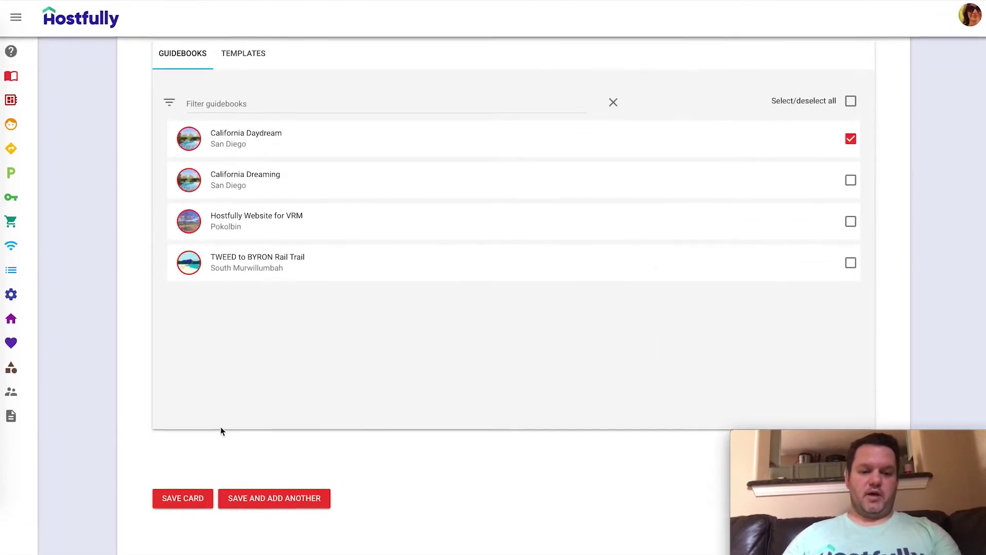
click(187, 499)
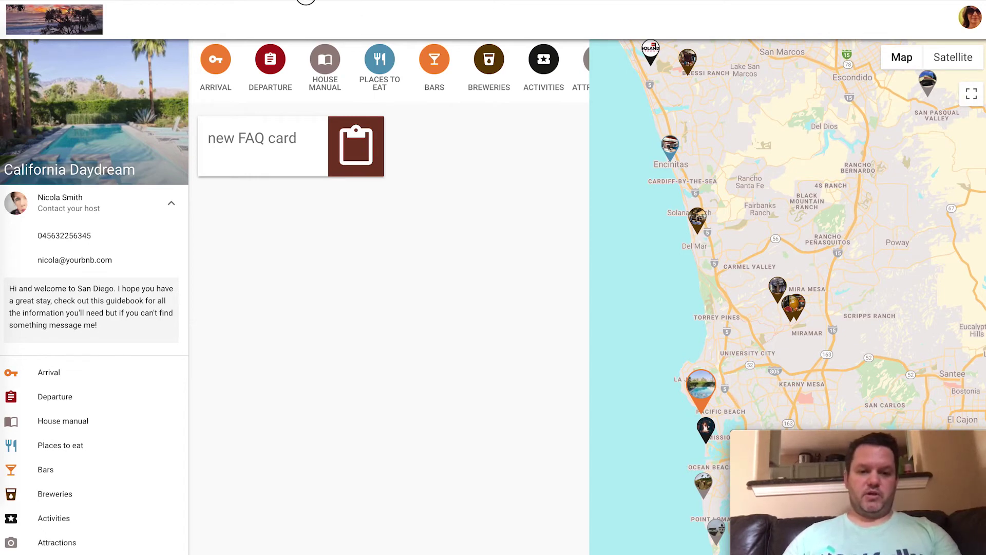
- Reload the California Daydream guidebook page from the address bar
key(ctrl+l)
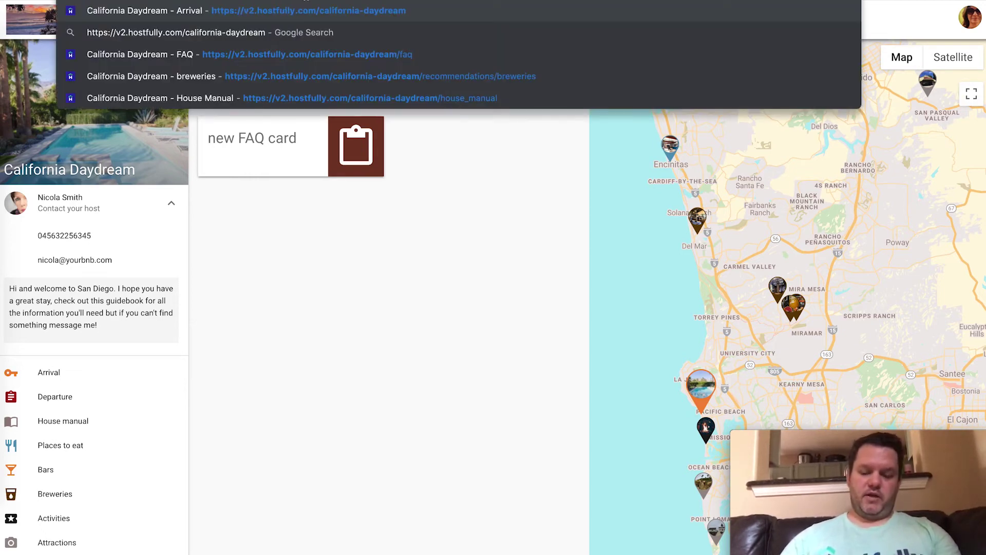
key(Return)
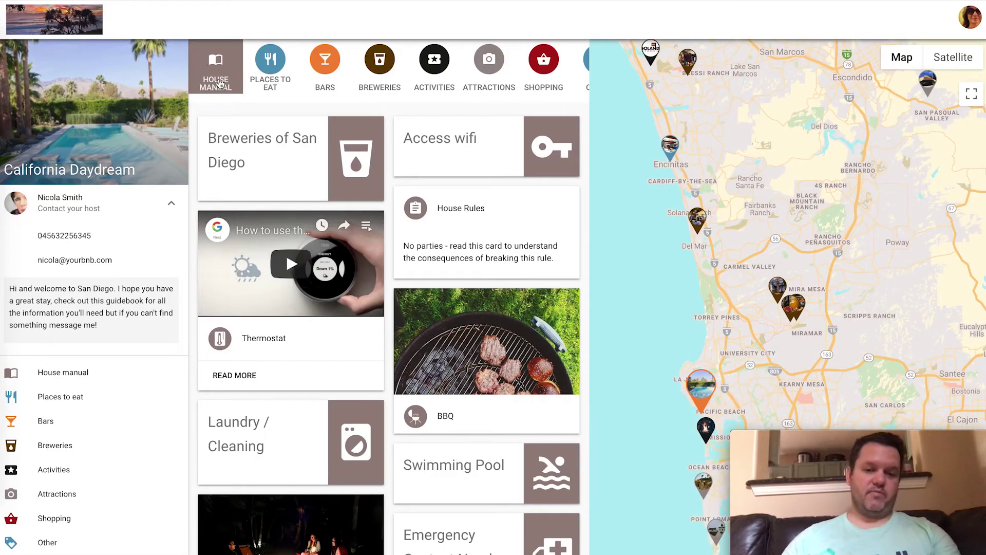
scroll(232, 77, right, 2)
scroll(262, 77, right, 3)
scroll(271, 82, right, 2)
scroll(271, 81, right, 1)
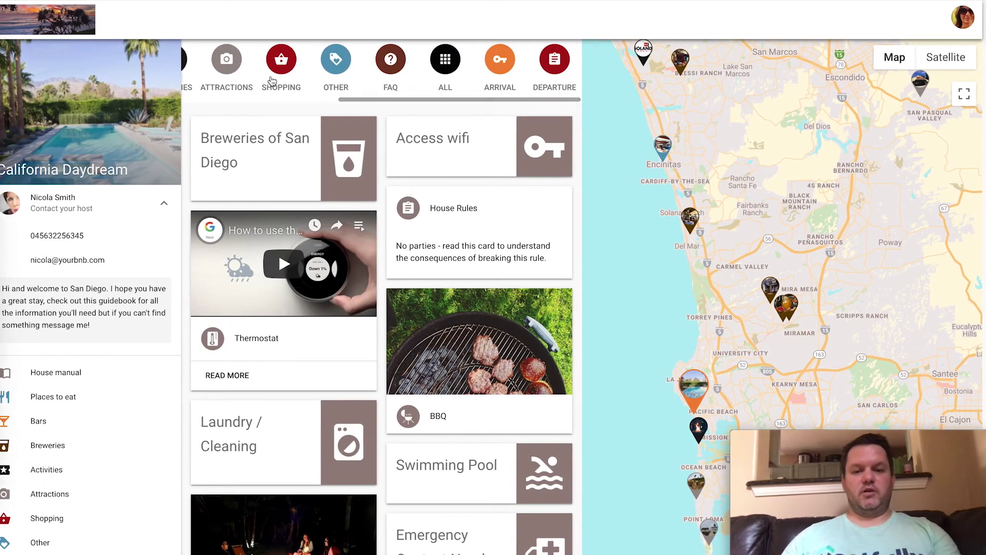
- Check the Arrival, Departure, All and House Manual sections in the reordered tab bar
click(501, 68)
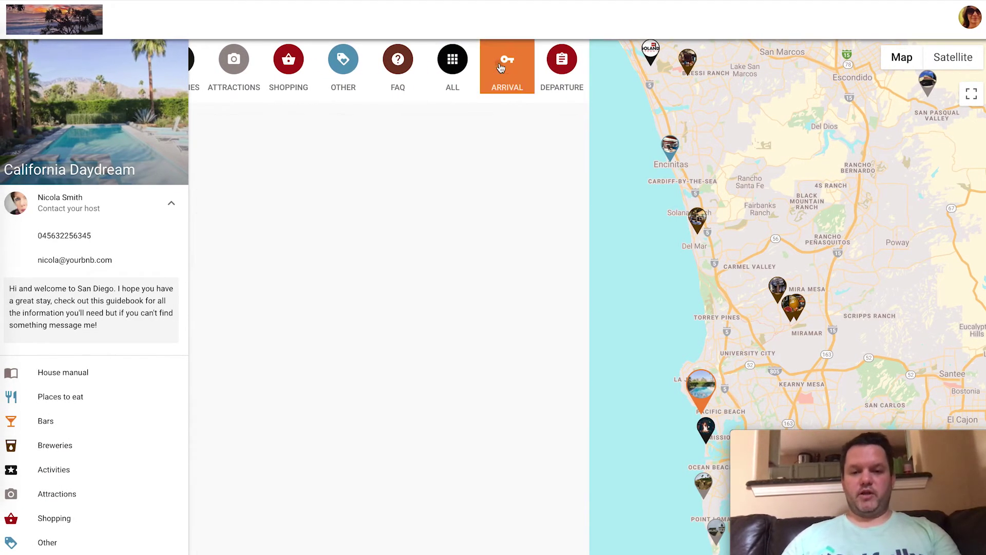
click(563, 70)
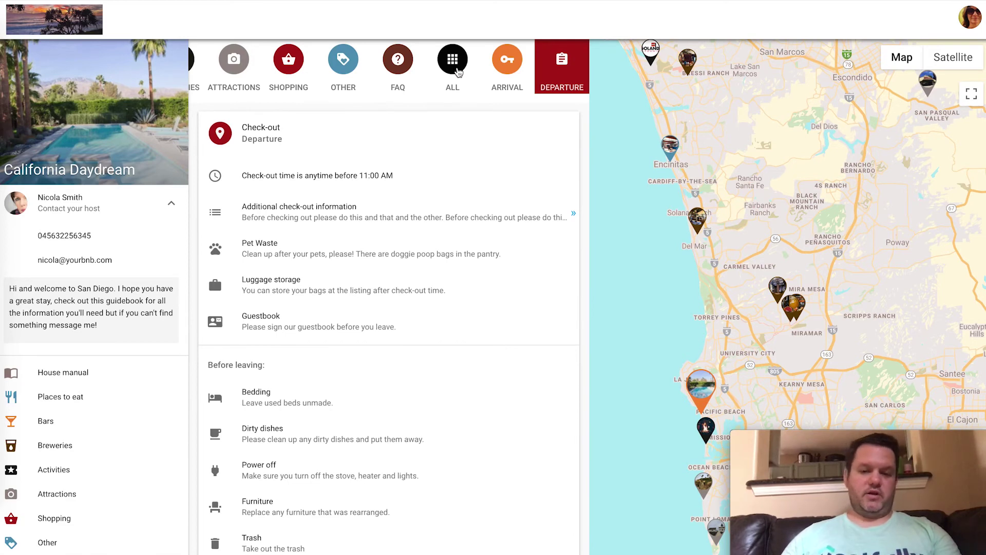
click(452, 65)
scroll(405, 73, left, 2)
scroll(393, 68, left, 6)
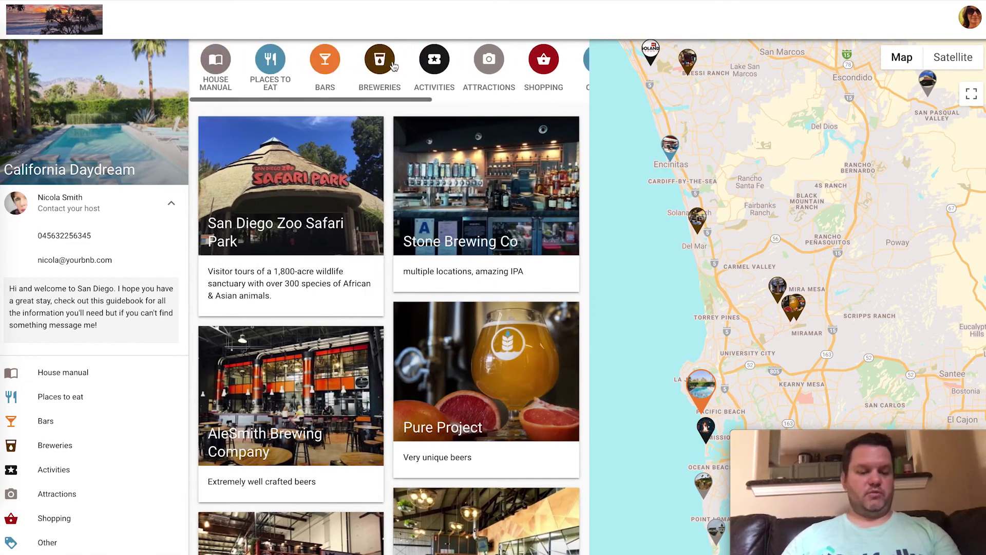
click(217, 65)
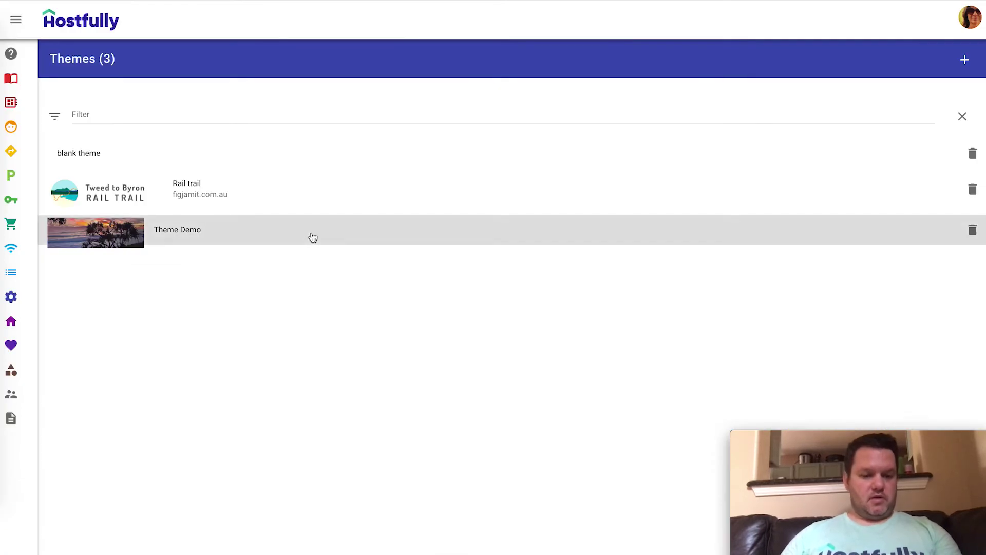
- In Theme Demo, move All near the top and Faq just below House Manual in the tab order
click(314, 237)
scroll(509, 186, down, 2)
scroll(509, 186, down, 6)
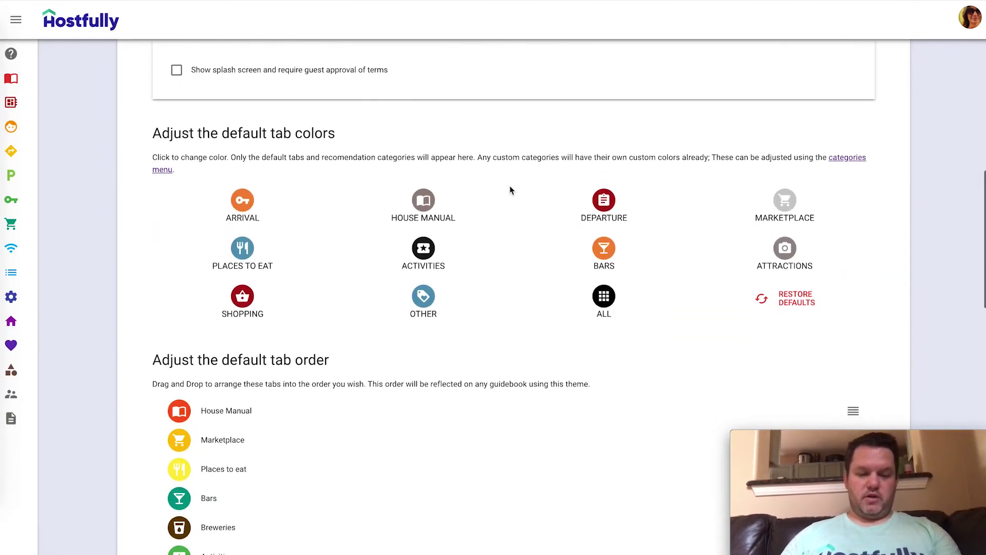
scroll(510, 186, down, 5)
scroll(510, 190, up, 2)
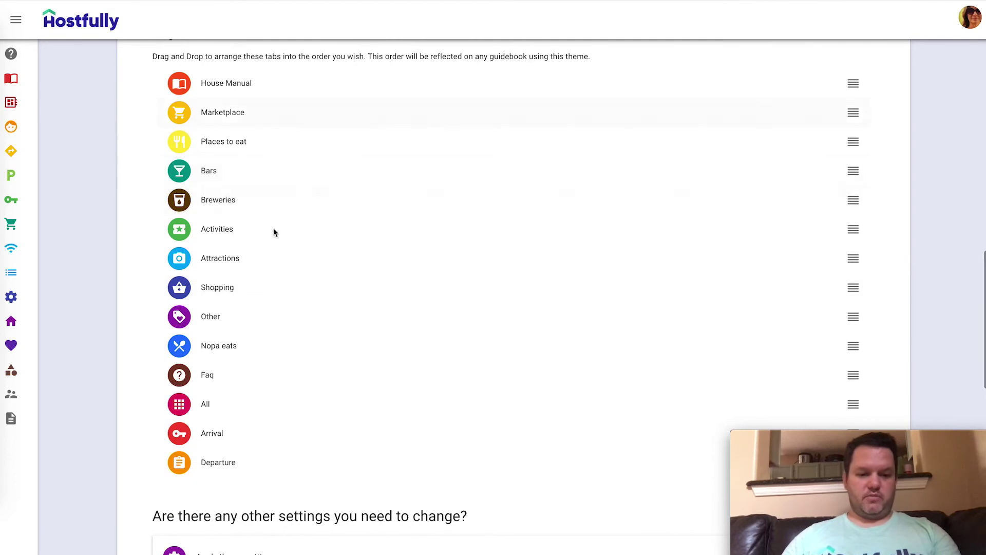
drag(309, 412, 294, 164)
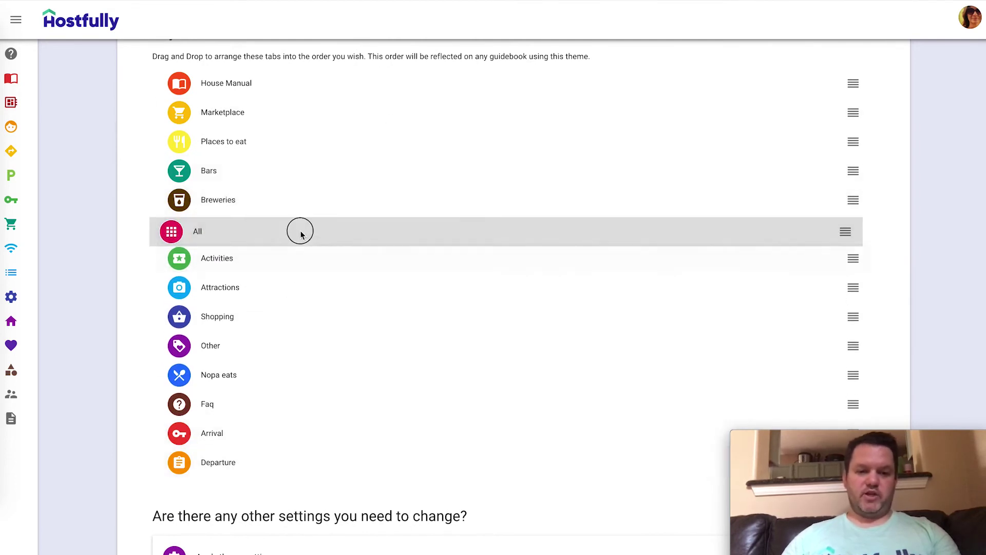
mouse_move(294, 163)
mouse_down()
mouse_move(313, 147)
mouse_move(307, 472)
mouse_up()
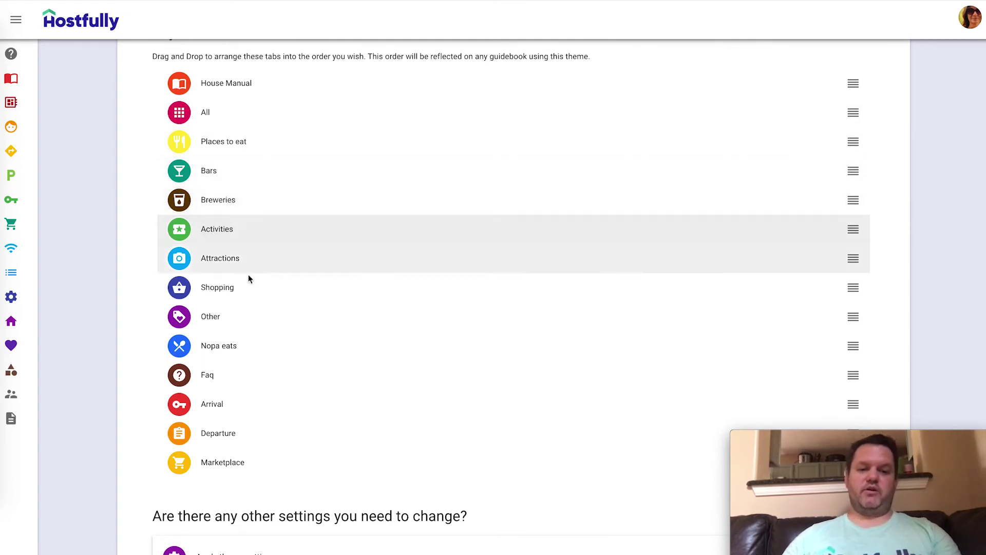
drag(234, 376, 250, 120)
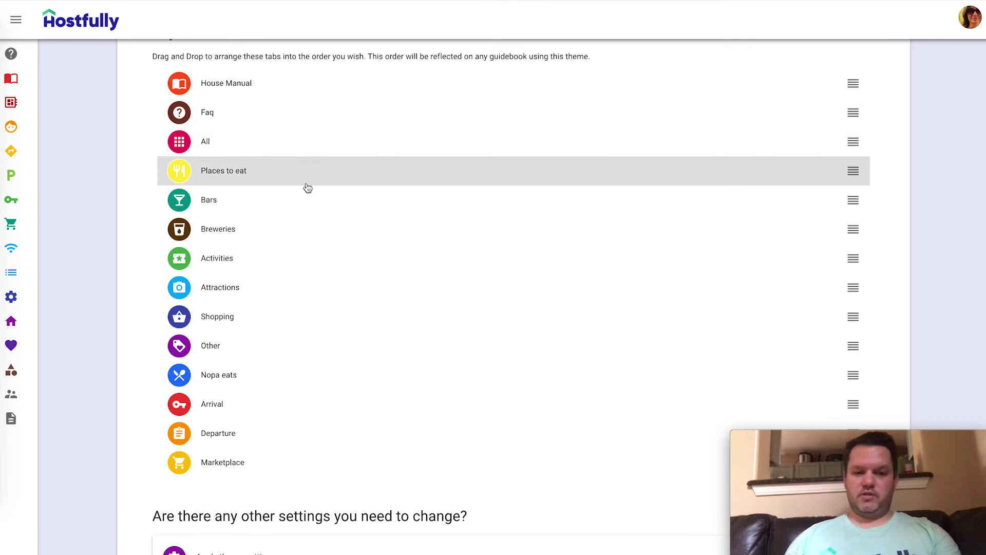
scroll(300, 350, down, 10)
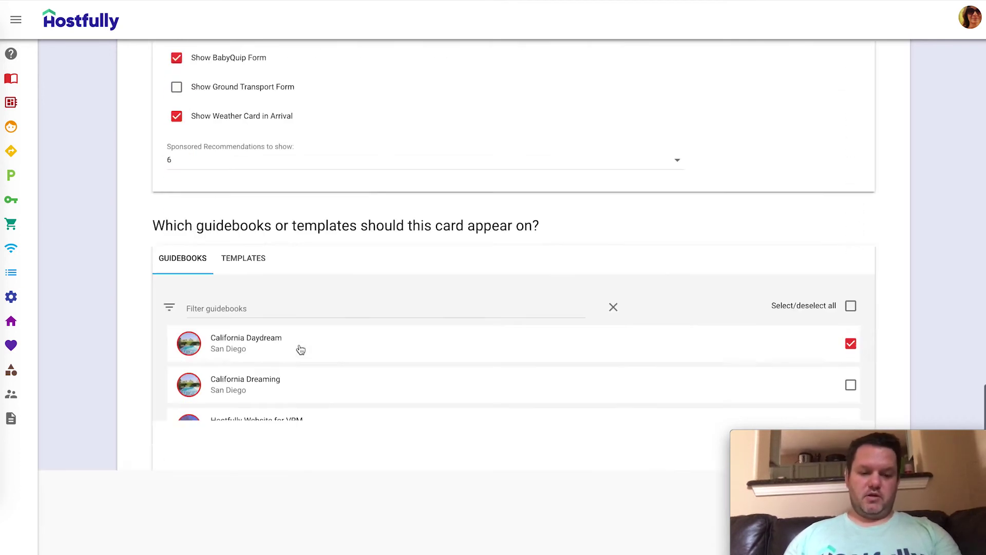
scroll(301, 349, down, 5)
- Save the tab order led by House Manual, Faq and All
click(176, 503)
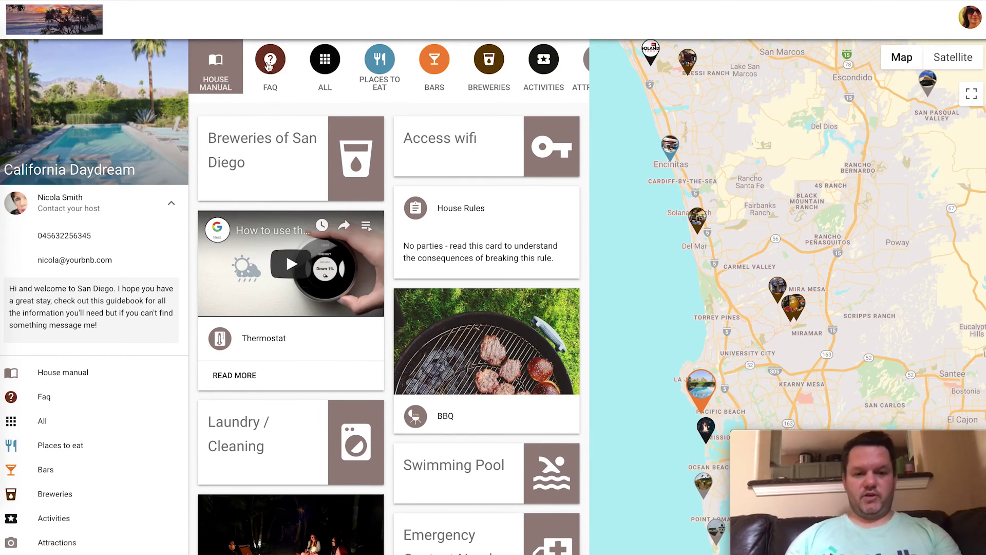
- Show the All tab's places, with Arrival and Departure now last in the tab row
click(328, 70)
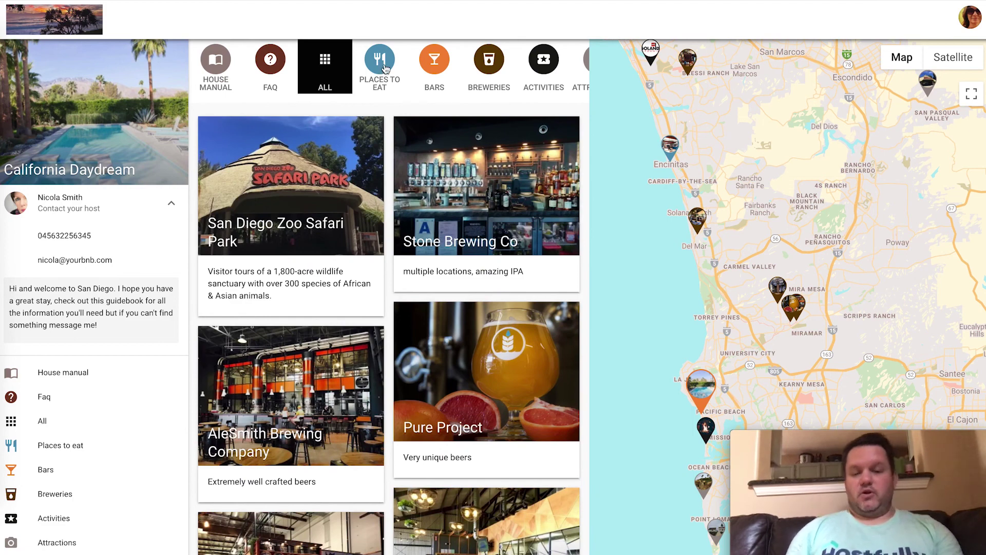
scroll(384, 69, right, 3)
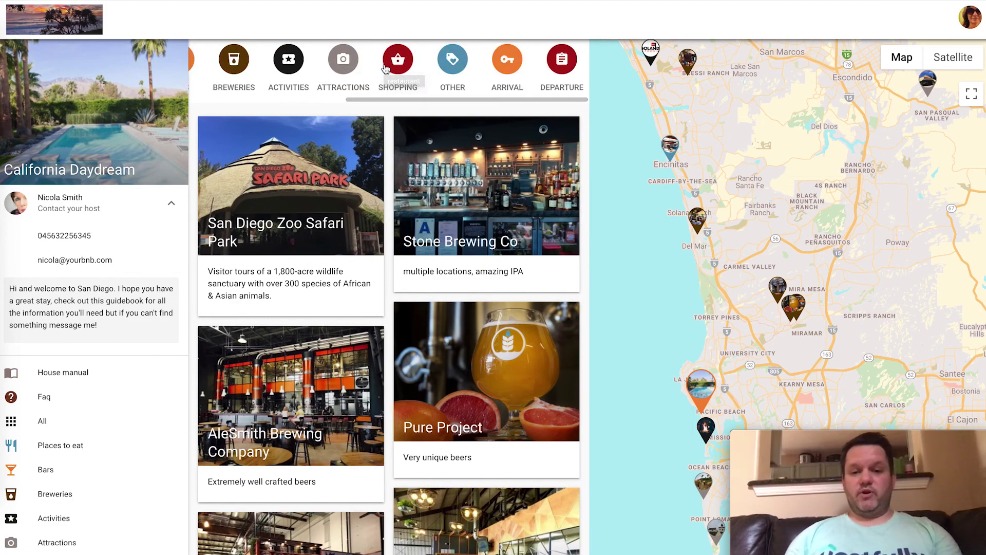
scroll(384, 70, left, 3)
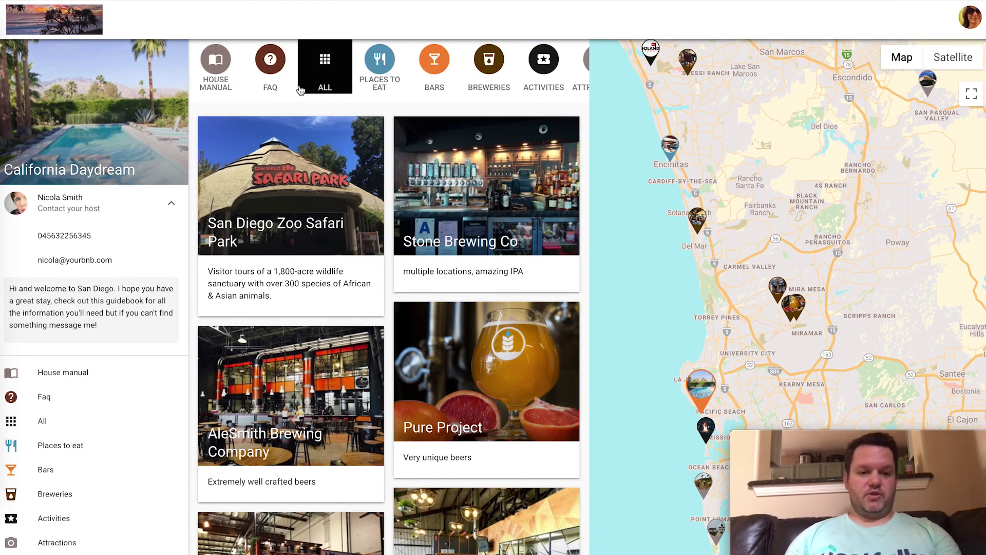
scroll(301, 90, right, 3)
scroll(301, 89, left, 1)
scroll(301, 91, left, 2)
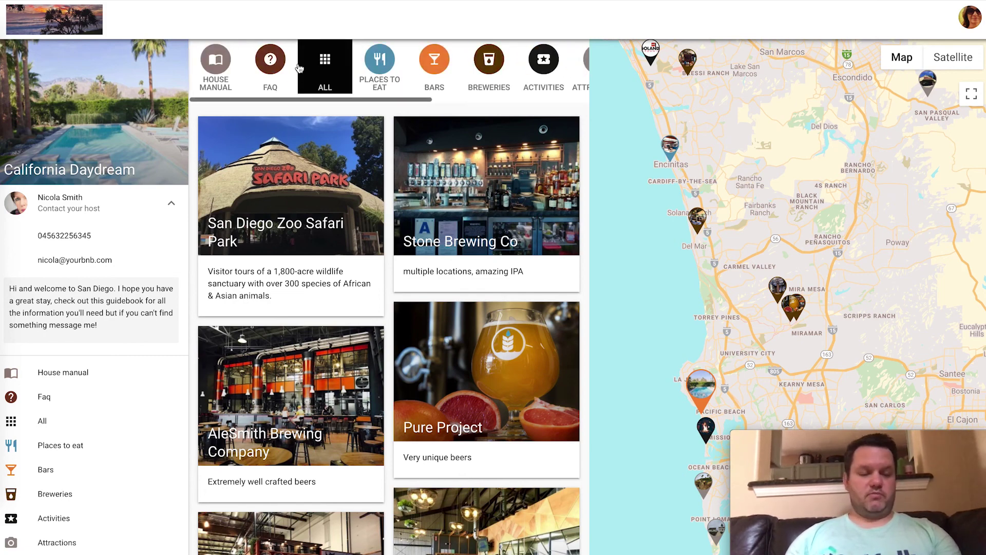